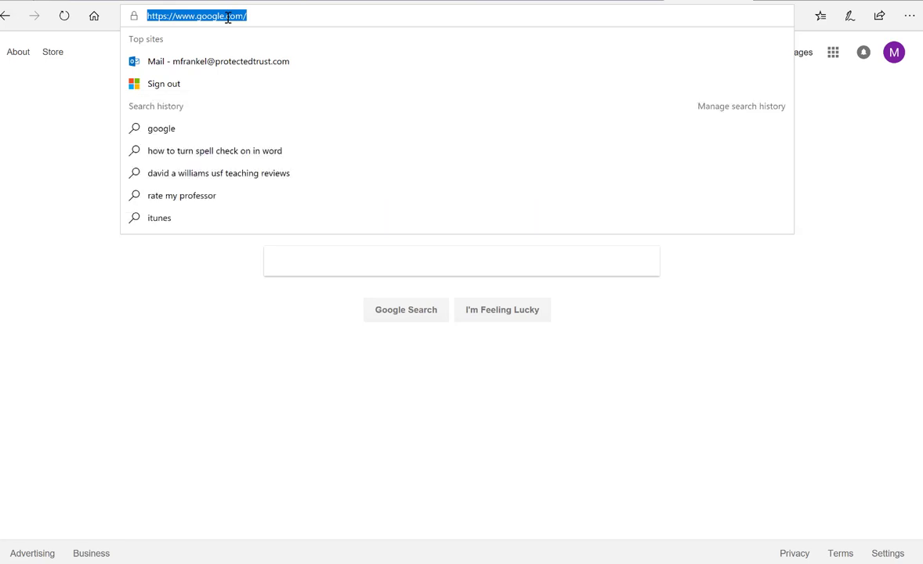
Step: Sign in at outlook.office.com with the work account's e-mail and password, declining to save the password
{"action": "type", "text": "outlook.office.com"}
{"action": "key", "text": "Return"}
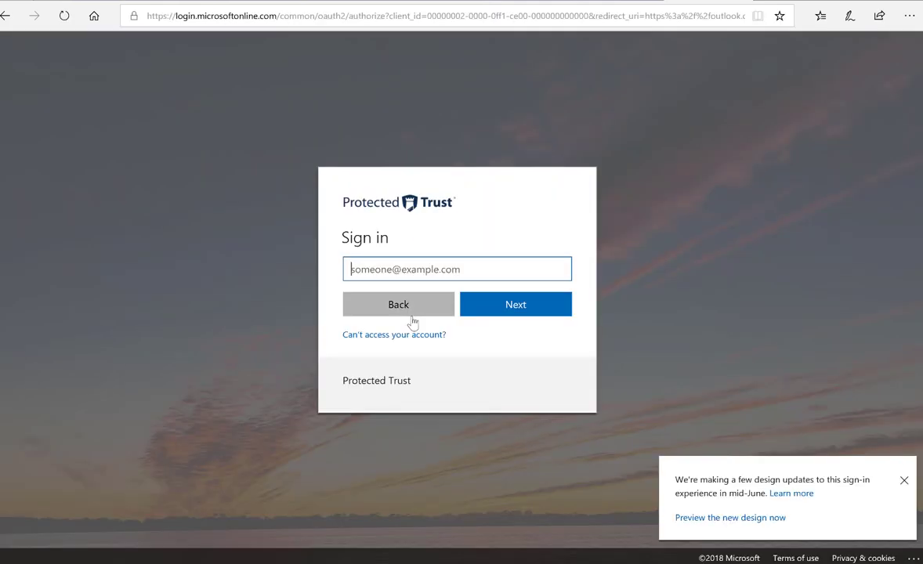
{"action": "left_click", "coordinate": [482, 313]}
{"action": "type", "text": "*********"}
{"action": "left_click", "coordinate": [484, 316]}
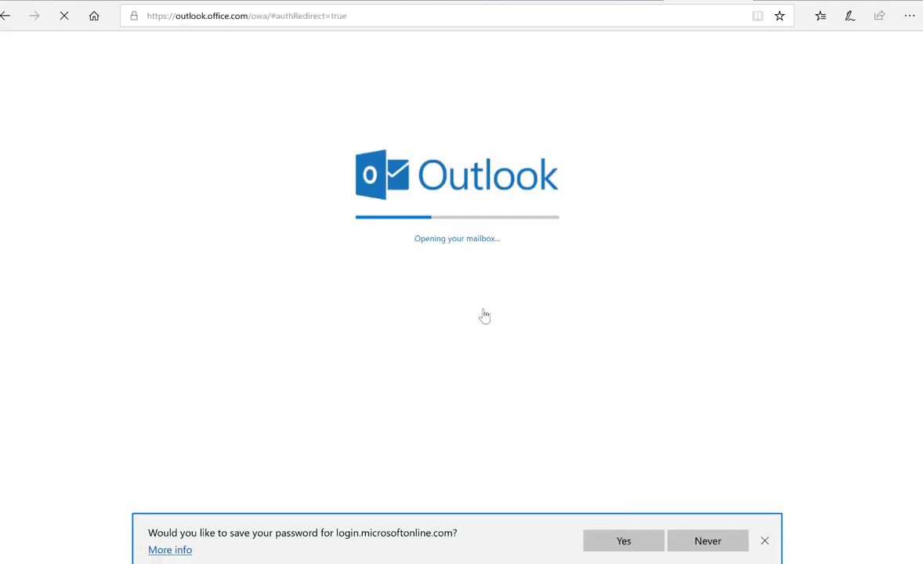
{"action": "left_click", "coordinate": [764, 540]}
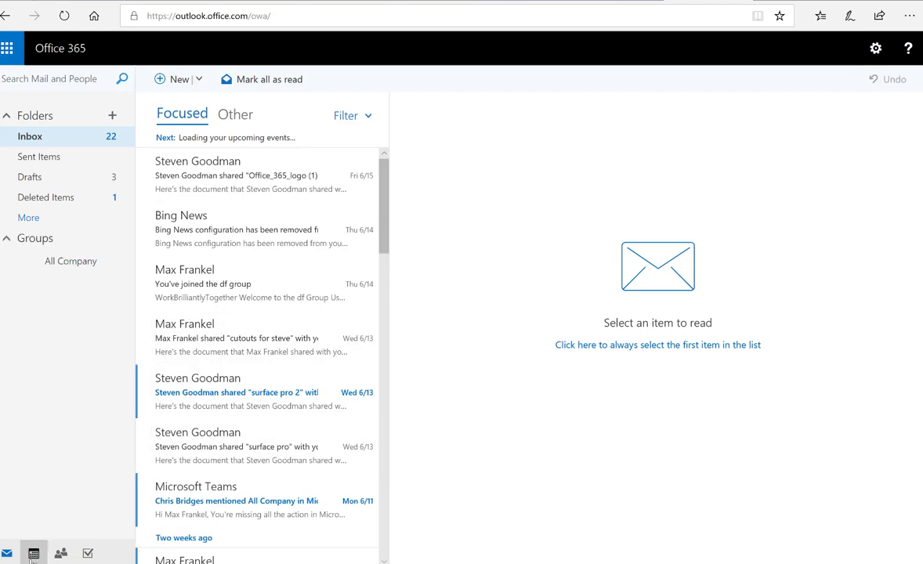
{"action": "left_click", "coordinate": [34, 553]}
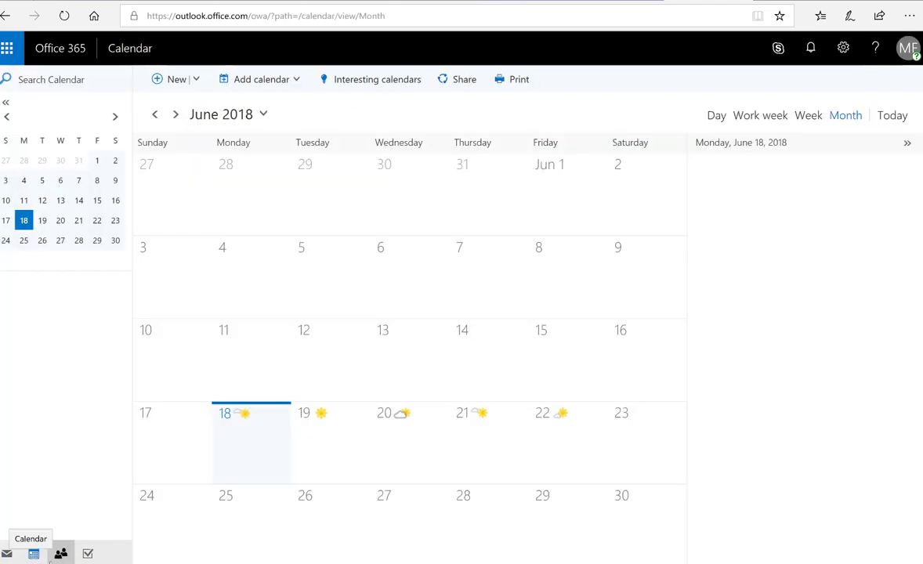
{"action": "left_click", "coordinate": [62, 554]}
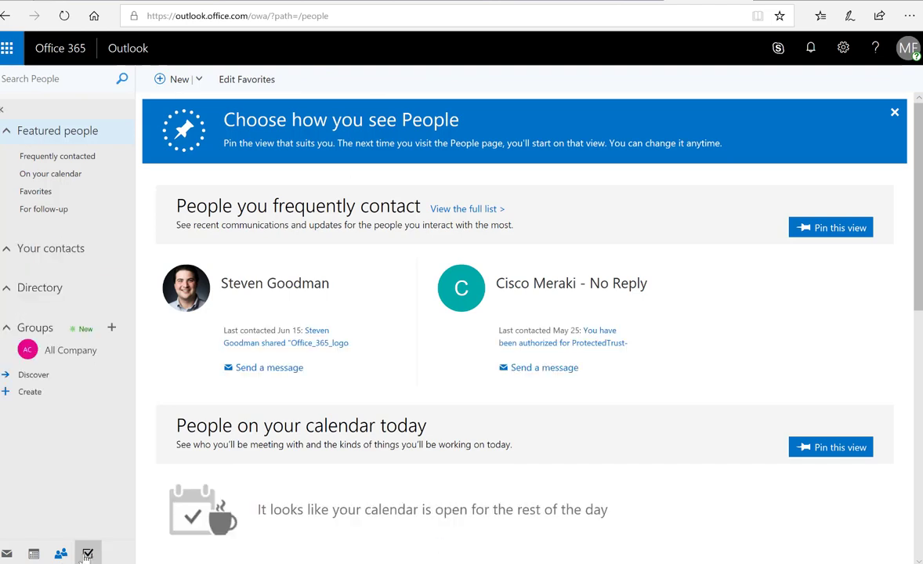
{"action": "left_click", "coordinate": [87, 554]}
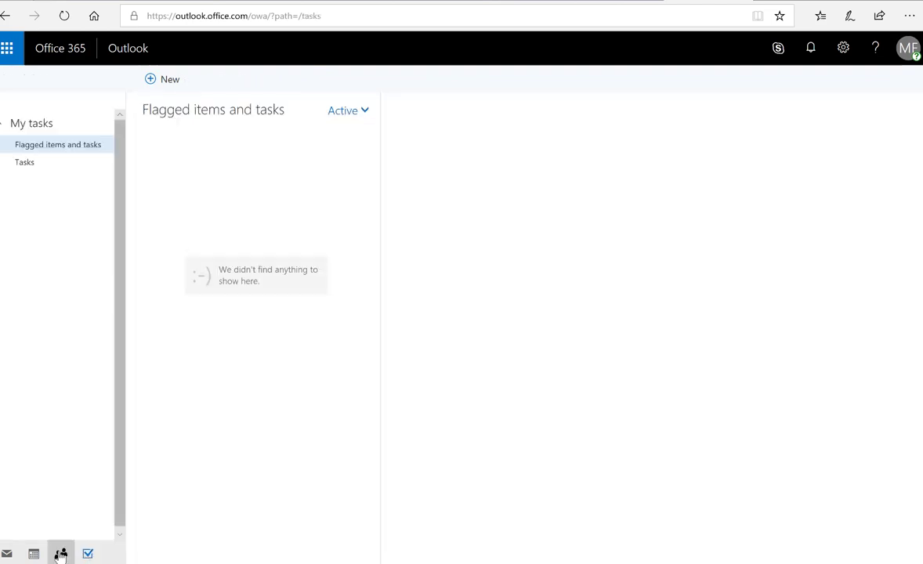
{"action": "left_click", "coordinate": [6, 554]}
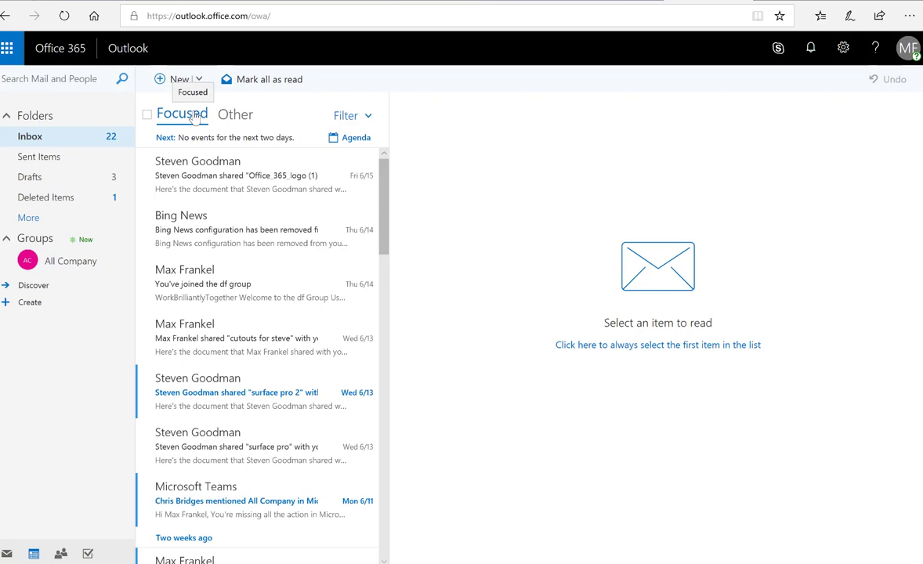
Step: Set the Office_365_logo sender to always go to Other, then move that message back to Focused
{"action": "right_click", "coordinate": [220, 186]}
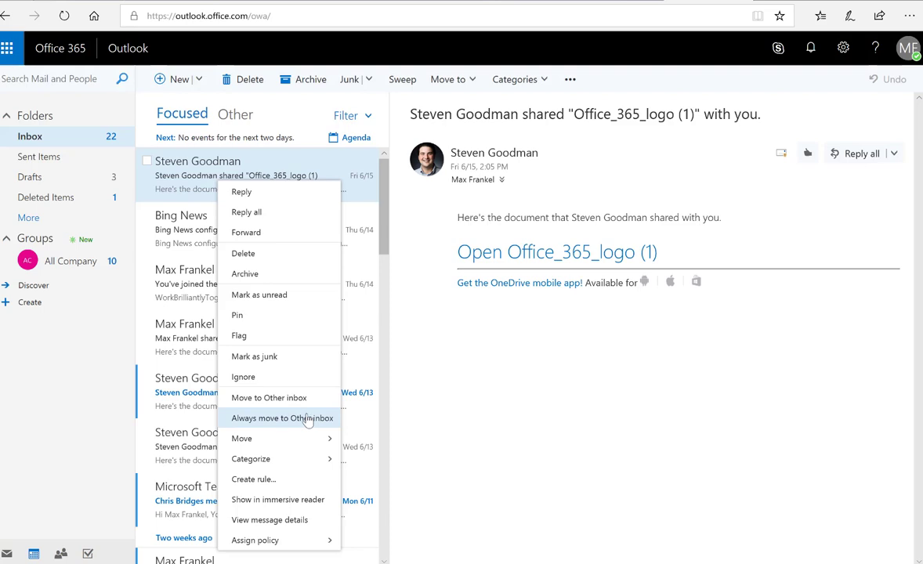
{"action": "left_click", "coordinate": [298, 401]}
{"action": "left_click", "coordinate": [239, 117]}
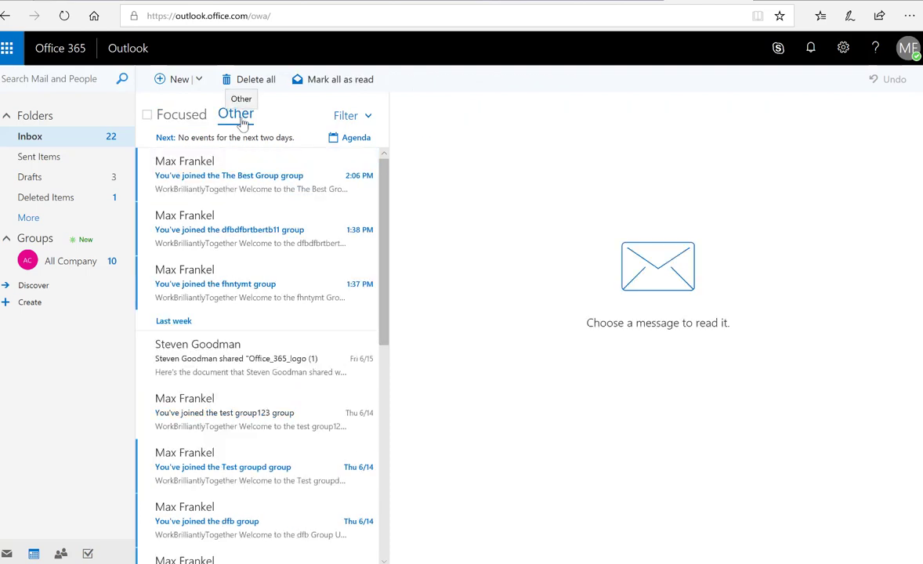
{"action": "right_click", "coordinate": [261, 349]}
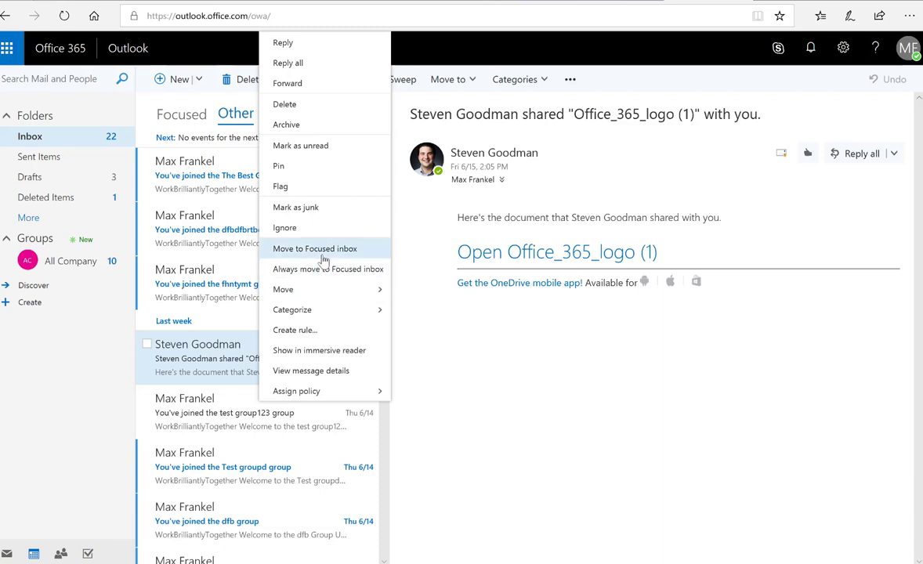
{"action": "left_click", "coordinate": [323, 254]}
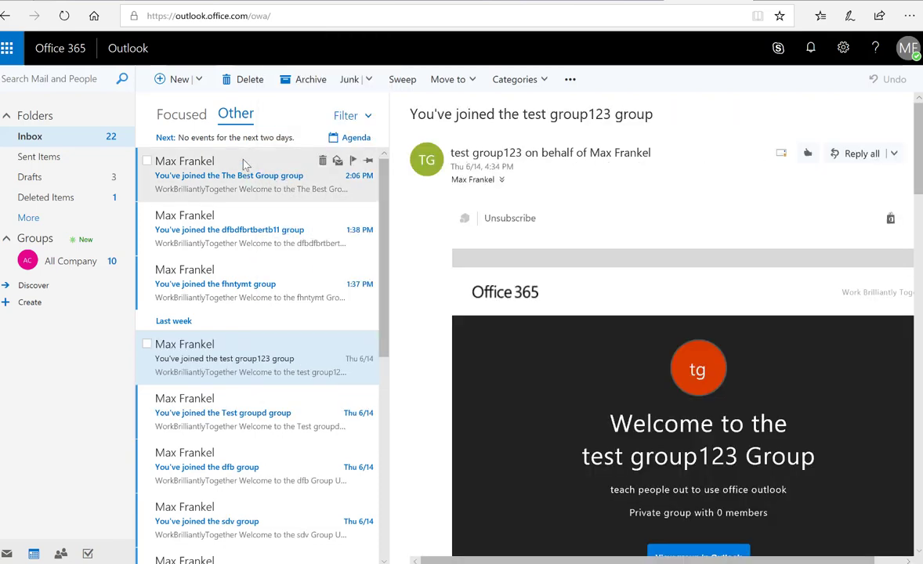
{"action": "left_click", "coordinate": [181, 113]}
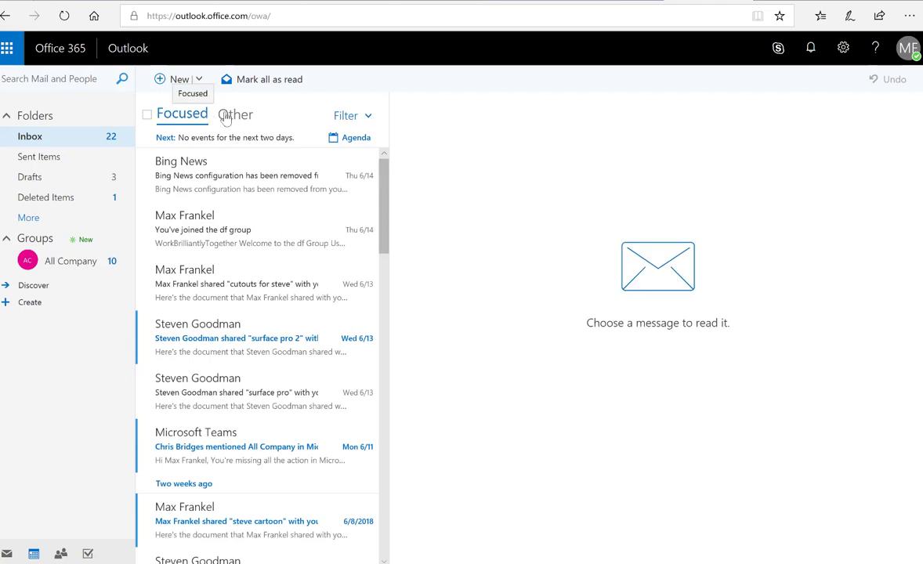
Step: Turn Show Focused Inbox off from the inbox filter, then switch it back on
{"action": "left_click", "coordinate": [345, 116]}
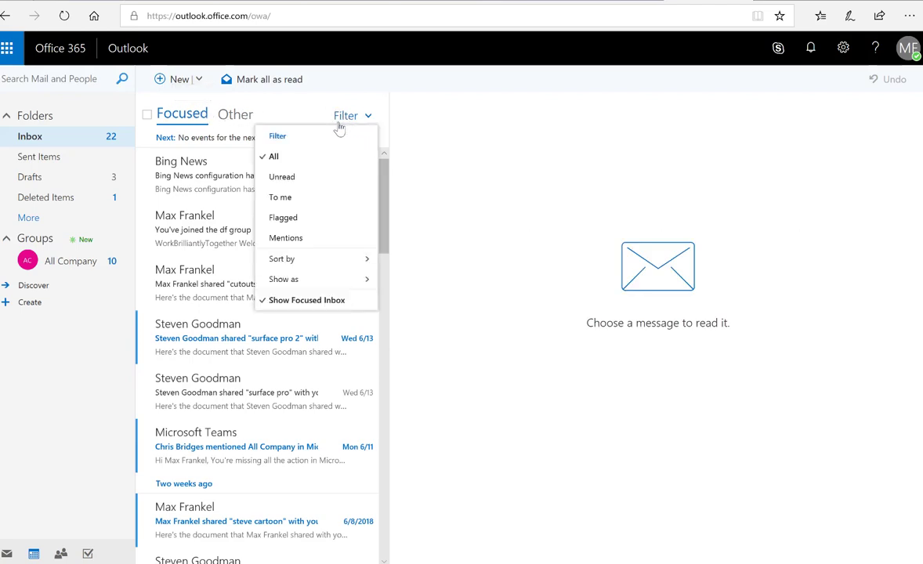
{"action": "left_click", "coordinate": [311, 301]}
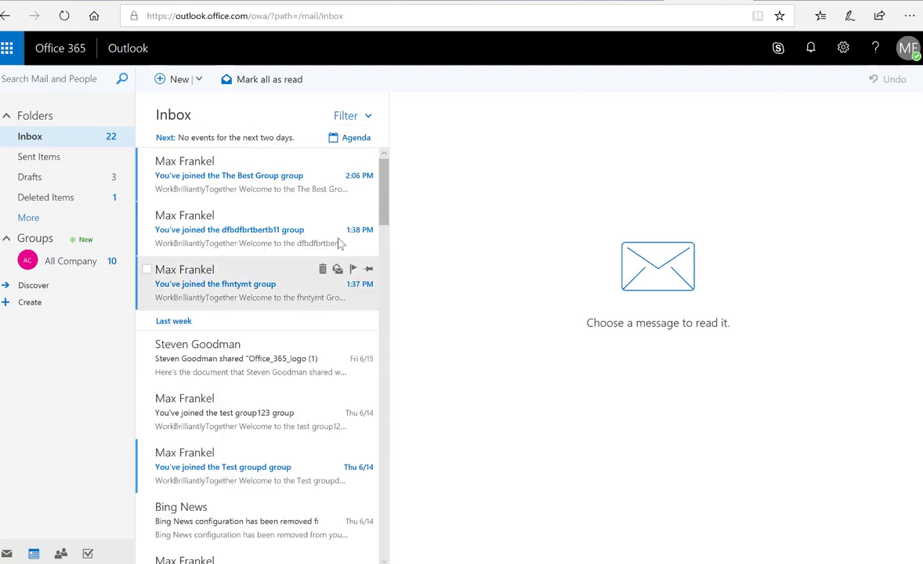
{"action": "left_click", "coordinate": [354, 116]}
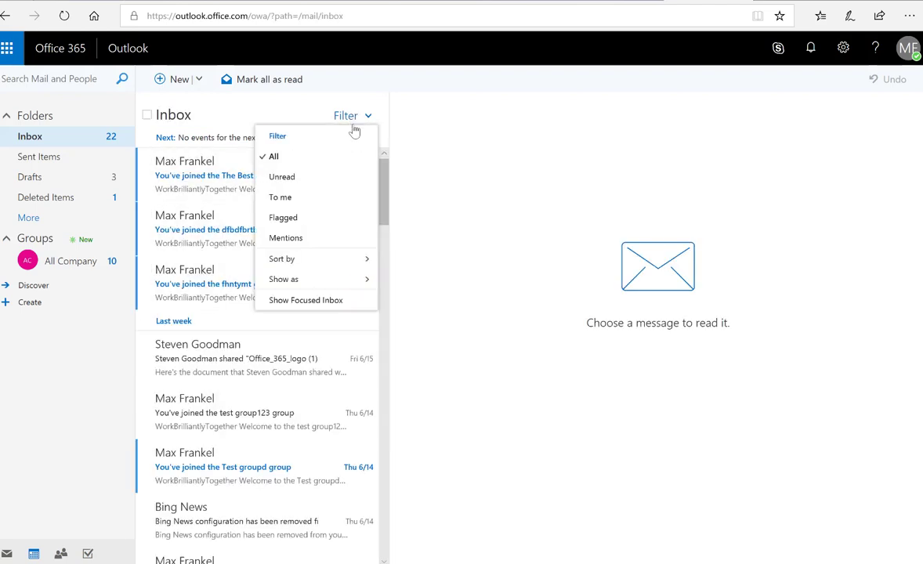
{"action": "left_click", "coordinate": [326, 302]}
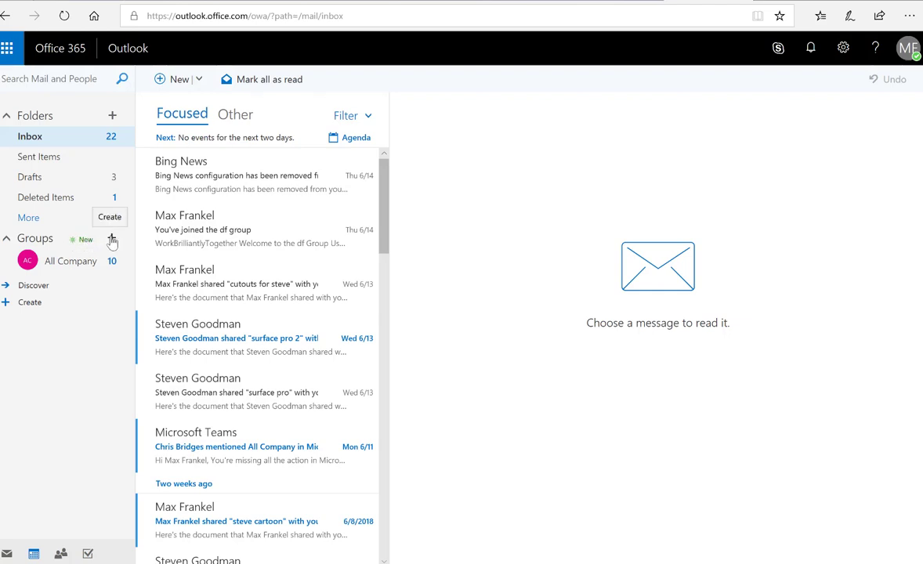
Step: Create a private group named 'The amazing group123' described as 'To tell the world about OWA'
{"action": "left_click", "coordinate": [112, 239]}
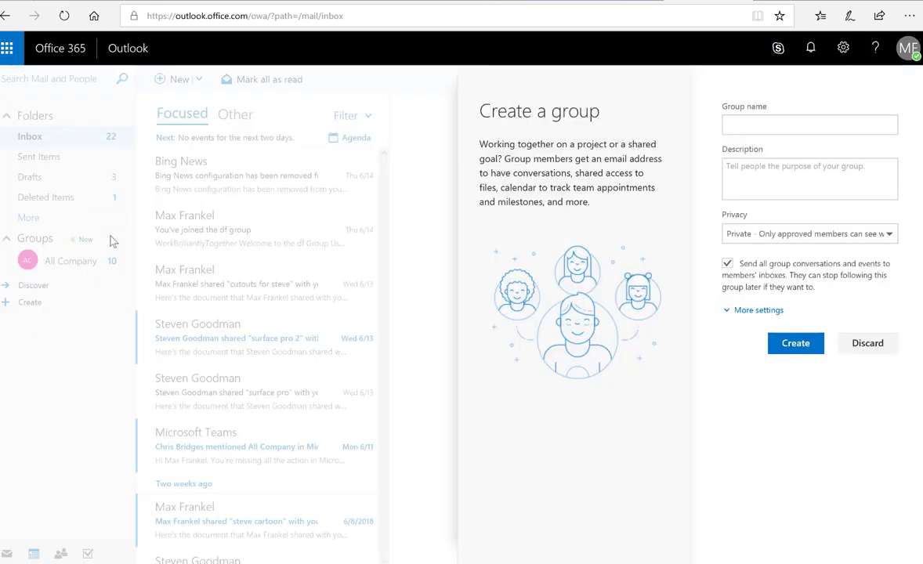
{"action": "type", "text": "The amazing group"}
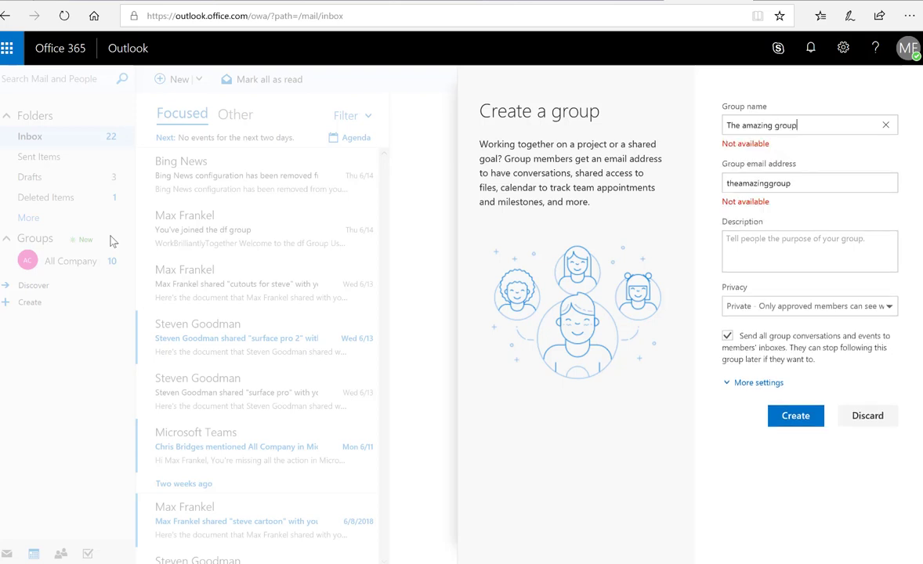
{"action": "type", "text": "123"}
{"action": "left_click", "coordinate": [758, 251]}
{"action": "type", "text": "To tell the world about OWA"}
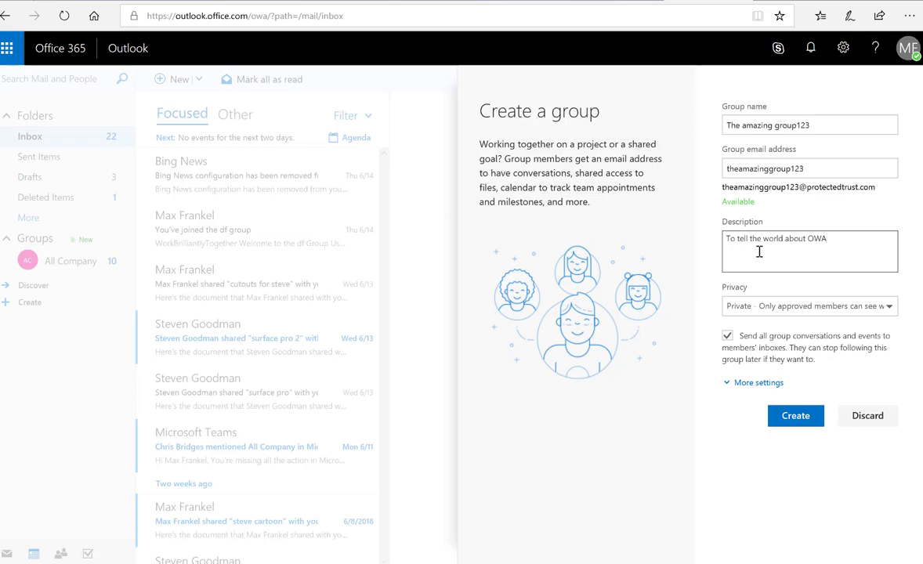
{"action": "left_click", "coordinate": [791, 305]}
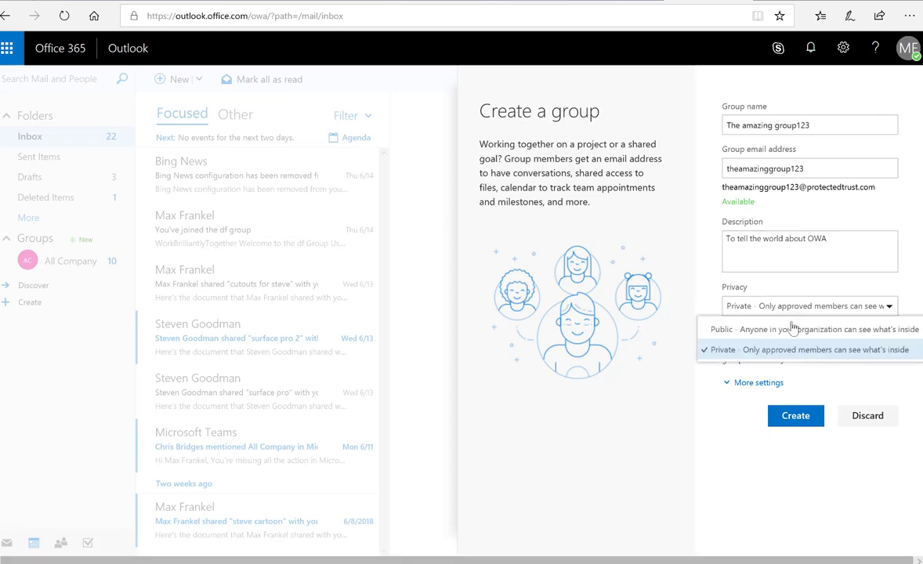
{"action": "left_click", "coordinate": [757, 414]}
{"action": "left_click", "coordinate": [794, 417]}
Step: Add a colleague, found by name search, as a member of the new group
{"action": "type", "text": "stev"}
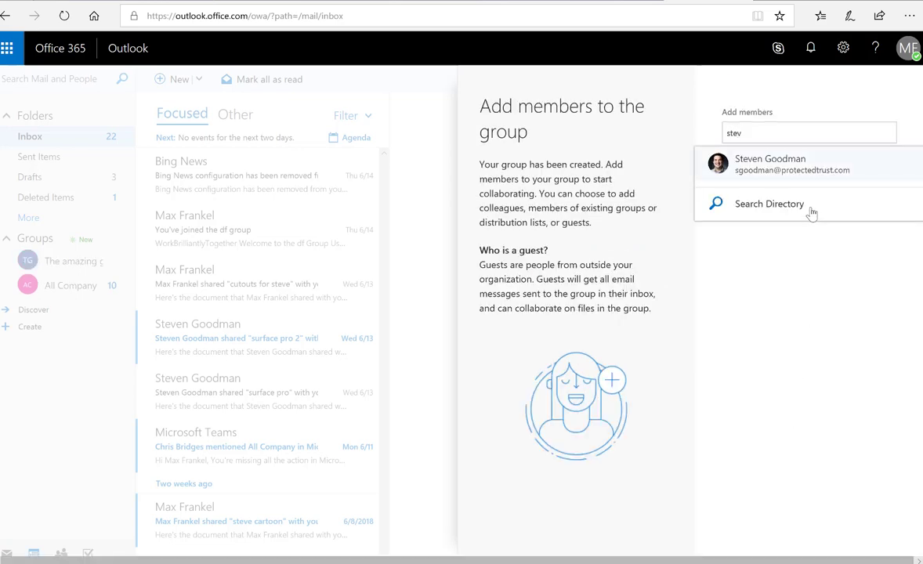
{"action": "left_click", "coordinate": [770, 163]}
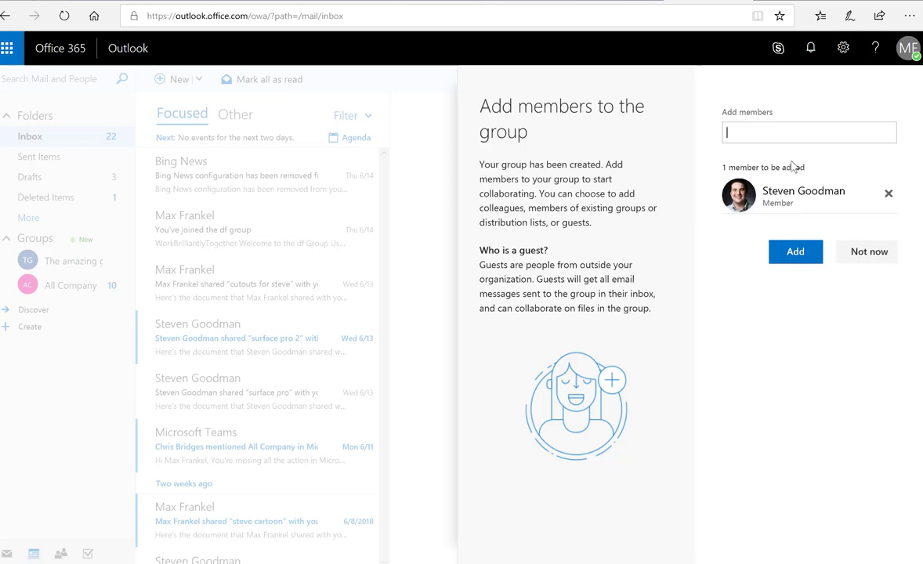
{"action": "left_click", "coordinate": [795, 252]}
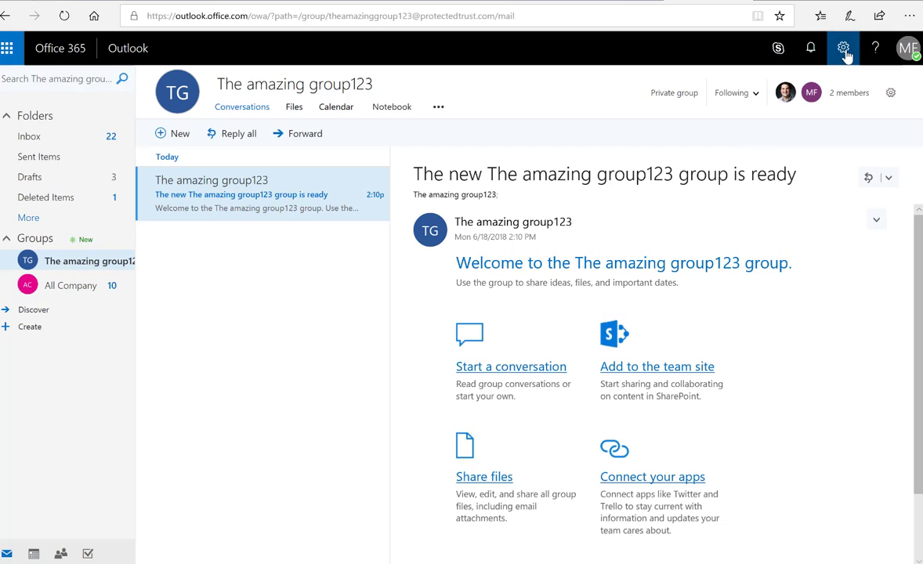
Step: Open the group's Manage connectors list from the gear menu, browse it, and close it
{"action": "left_click", "coordinate": [845, 52]}
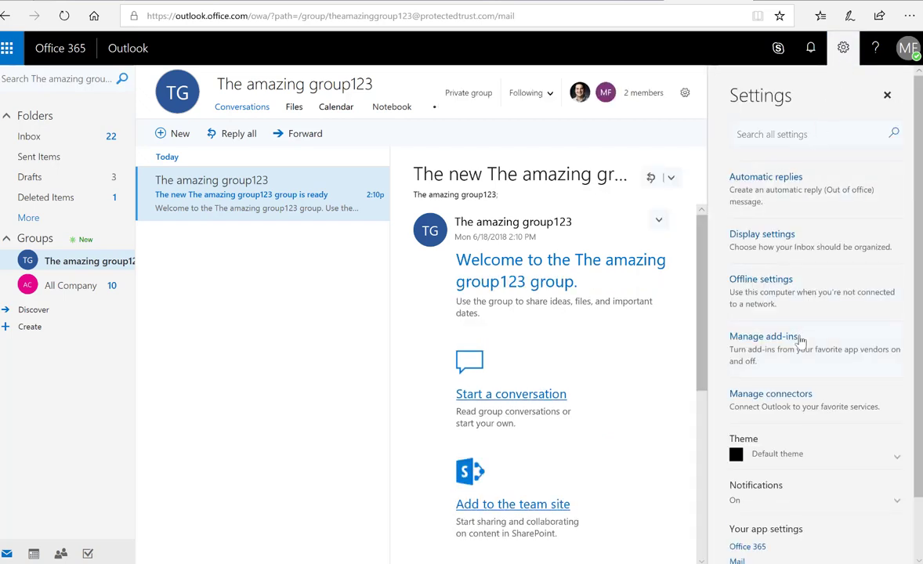
{"action": "left_click", "coordinate": [741, 341]}
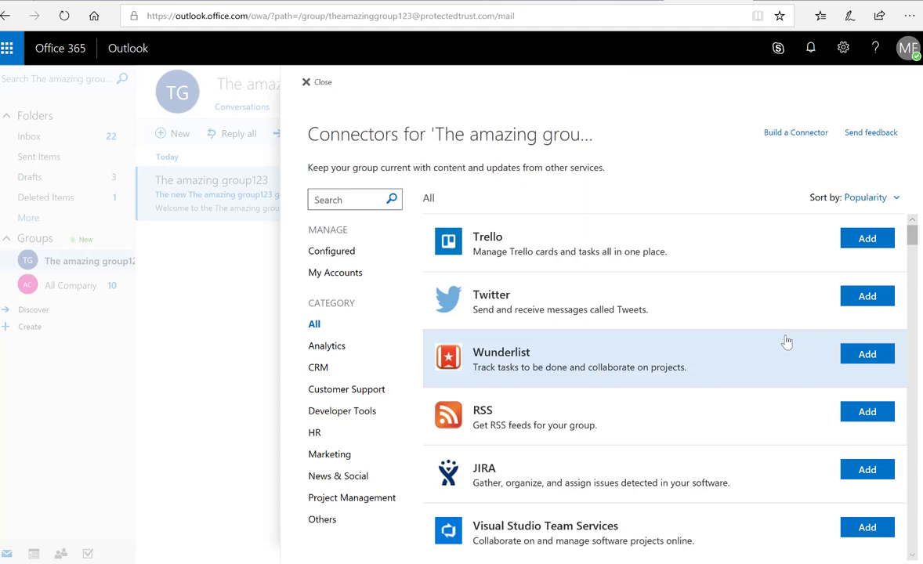
{"action": "scroll", "coordinate": [699, 321], "scroll_direction": "down", "scroll_amount": 3}
{"action": "scroll", "coordinate": [701, 322], "scroll_direction": "down", "scroll_amount": 2}
{"action": "scroll", "coordinate": [701, 268], "scroll_direction": "up", "scroll_amount": 5}
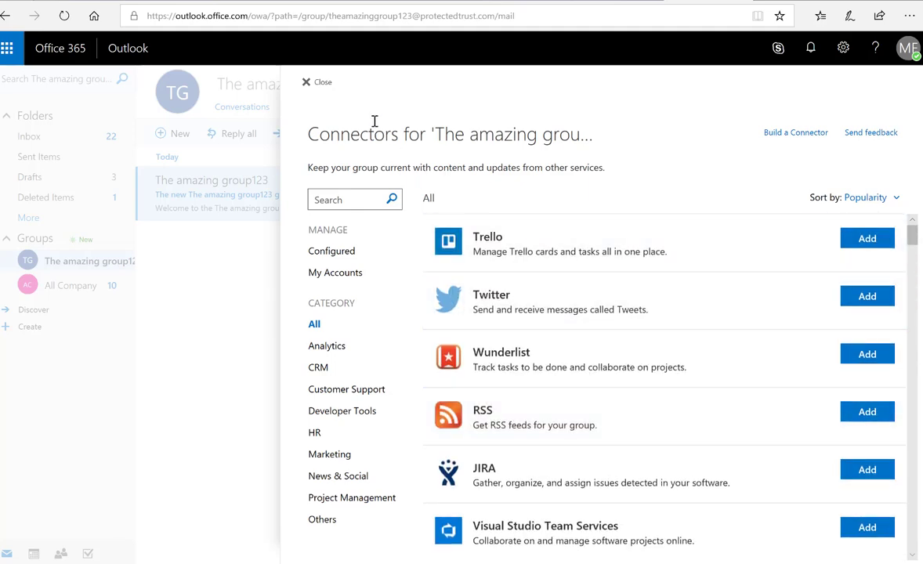
{"action": "left_click", "coordinate": [320, 83]}
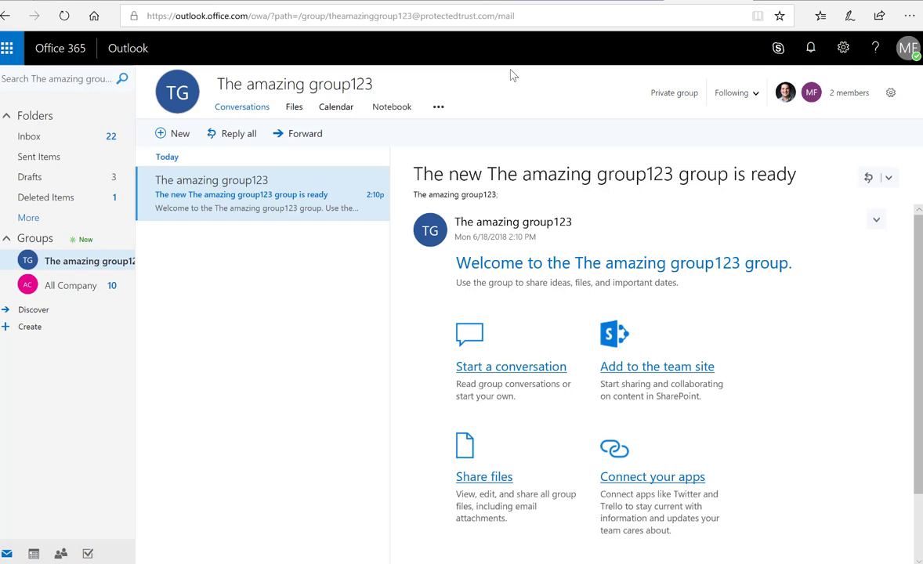
Step: Reopen the group's connectors list from Settings and scroll through the available services
{"action": "left_click", "coordinate": [844, 48]}
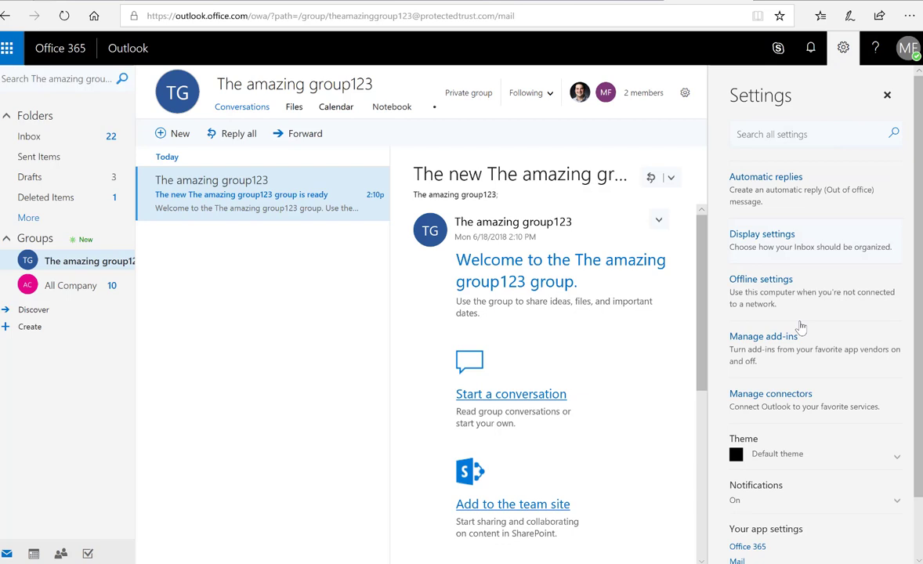
{"action": "left_click", "coordinate": [804, 392]}
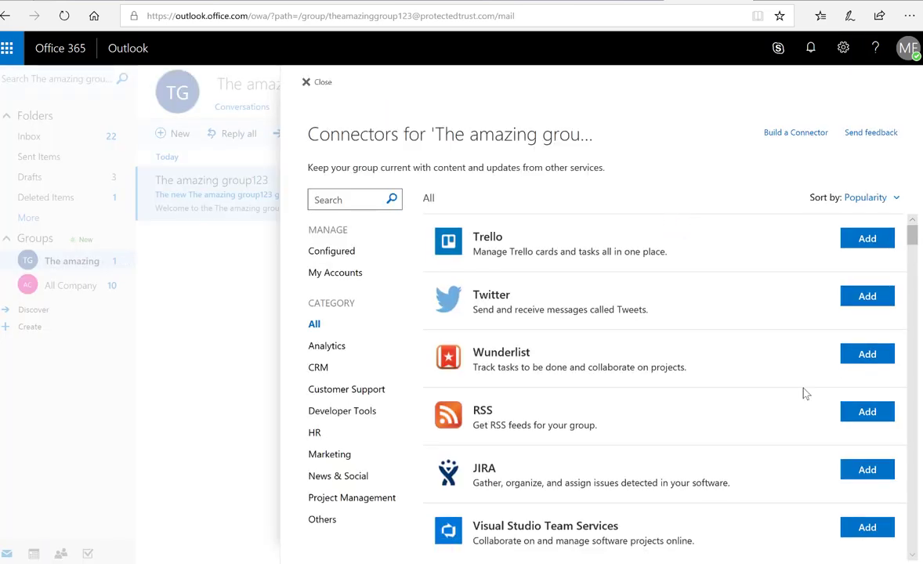
{"action": "scroll", "coordinate": [609, 298], "scroll_direction": "down", "scroll_amount": 4}
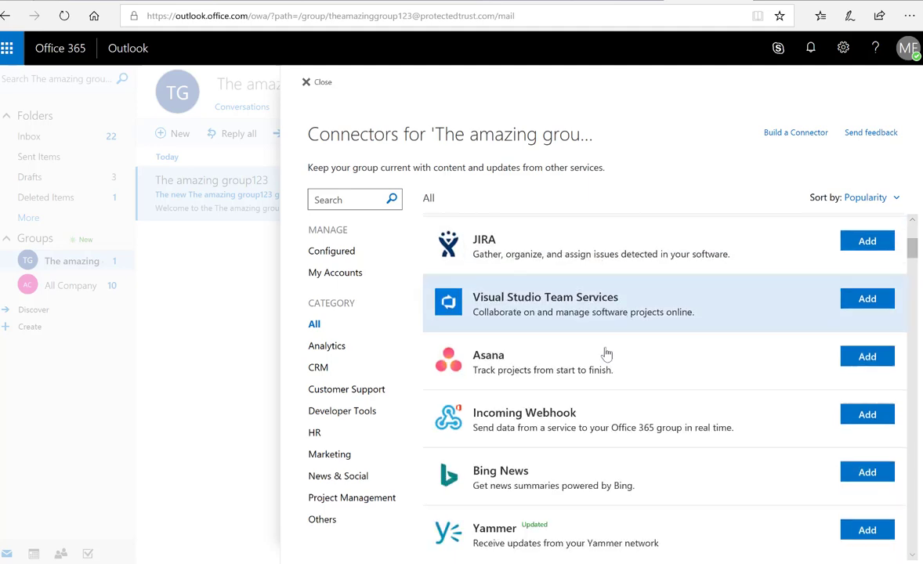
{"action": "scroll", "coordinate": [604, 354], "scroll_direction": "up", "scroll_amount": 4}
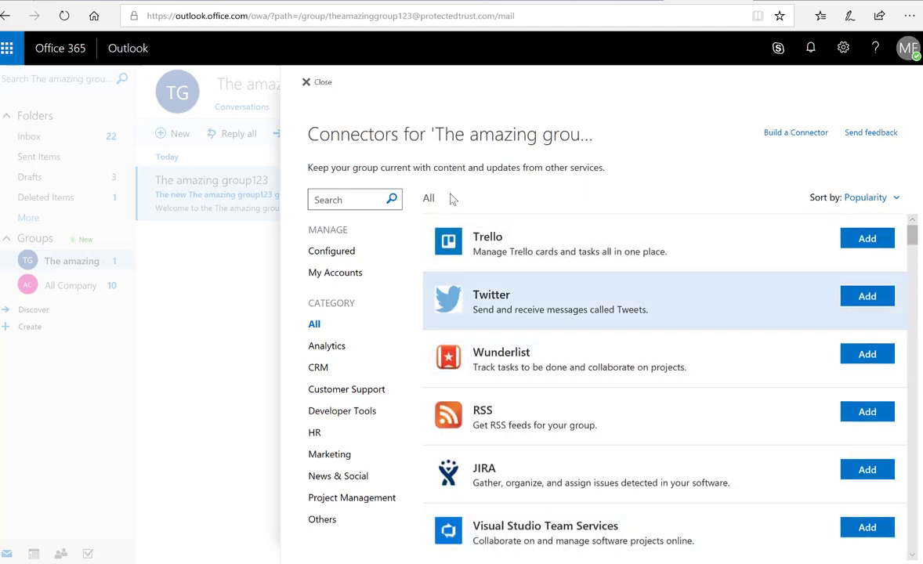
Step: Go to My account > Security & privacy > Password to reach the change password page
{"action": "left_click", "coordinate": [307, 83]}
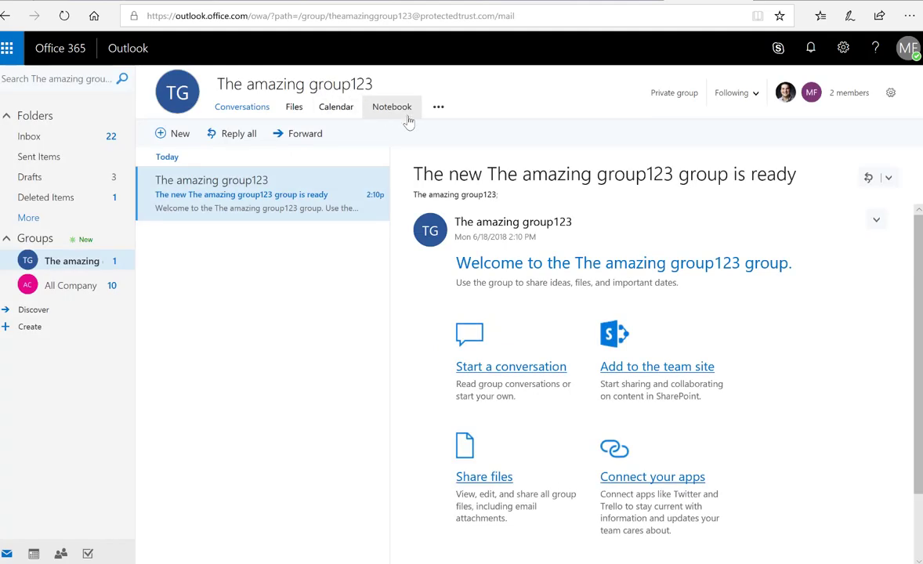
{"action": "left_click", "coordinate": [908, 48]}
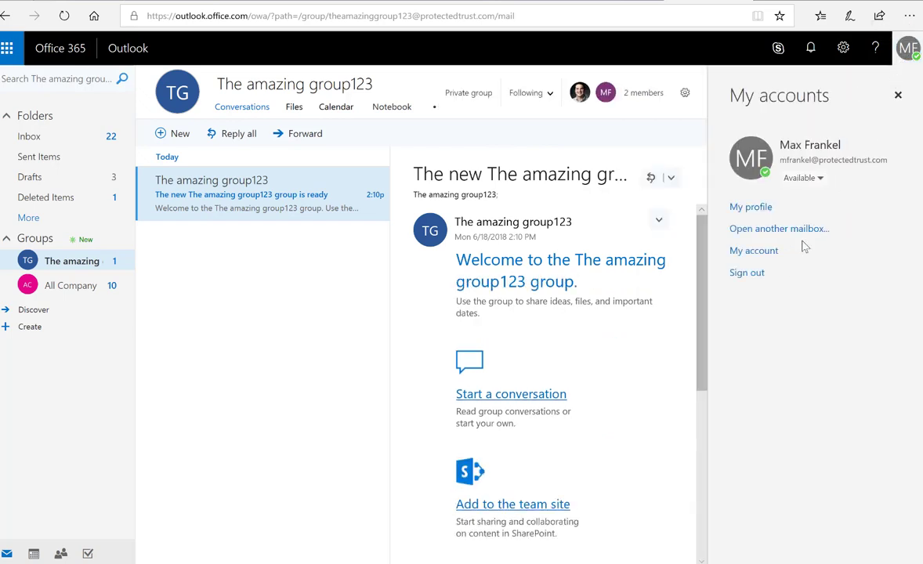
{"action": "left_click", "coordinate": [754, 252]}
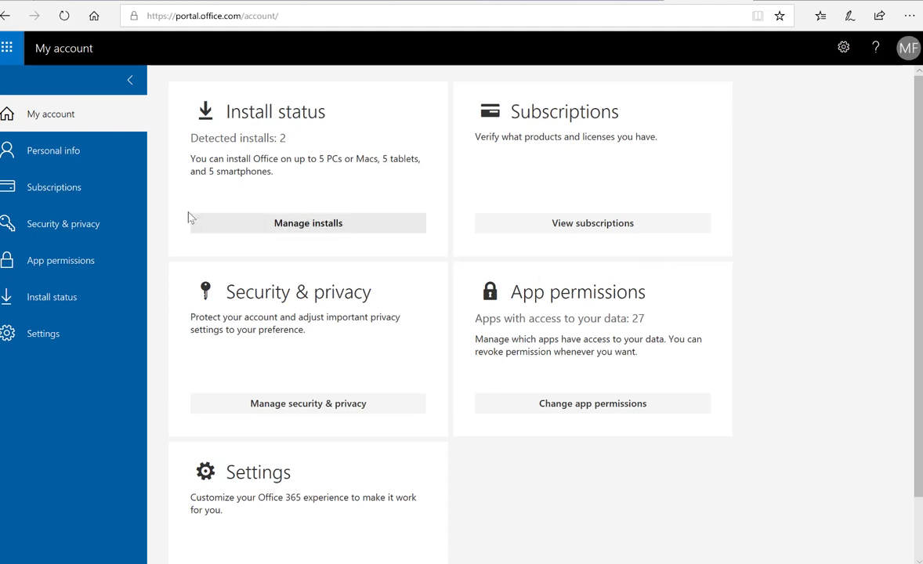
{"action": "left_click", "coordinate": [69, 221]}
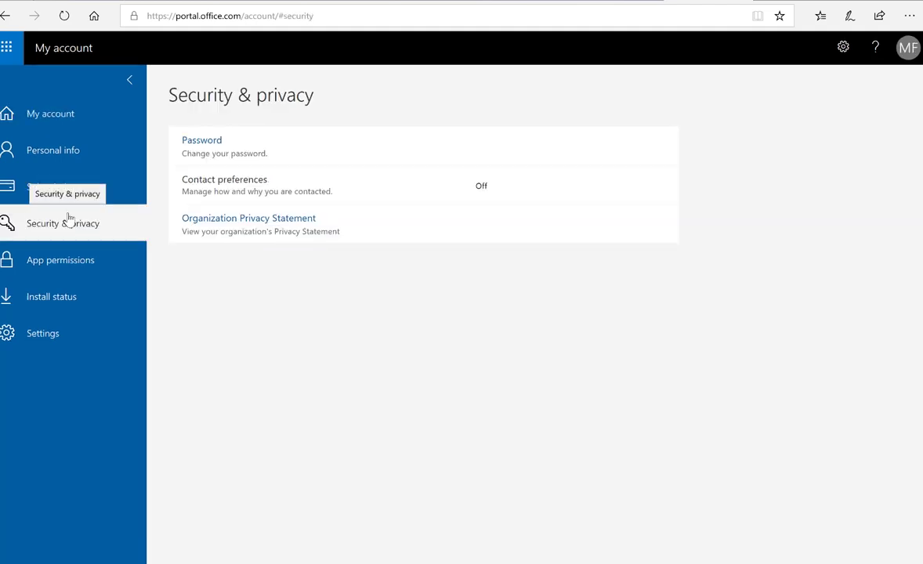
{"action": "left_click", "coordinate": [259, 163]}
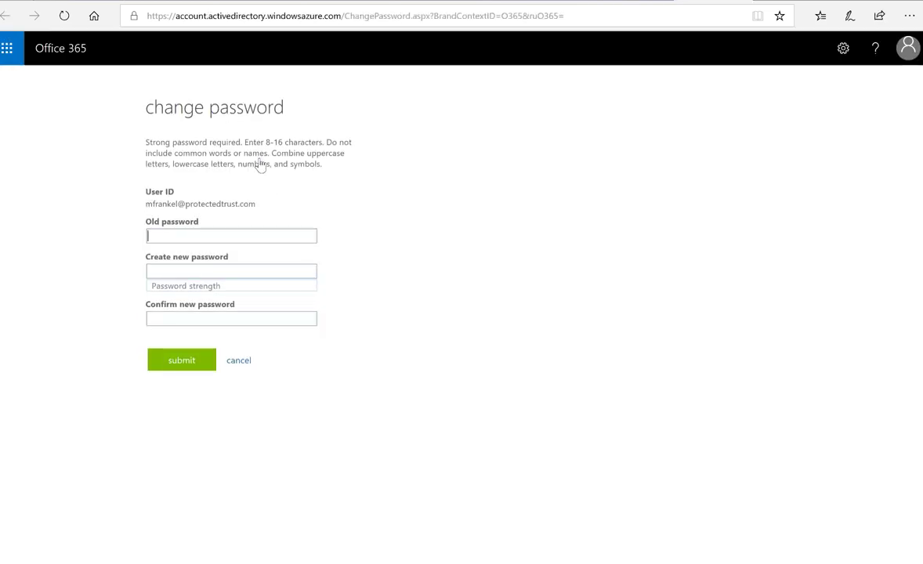
Step: Enter the old password, then type the new password and confirm it
{"action": "type", "text": "••"}
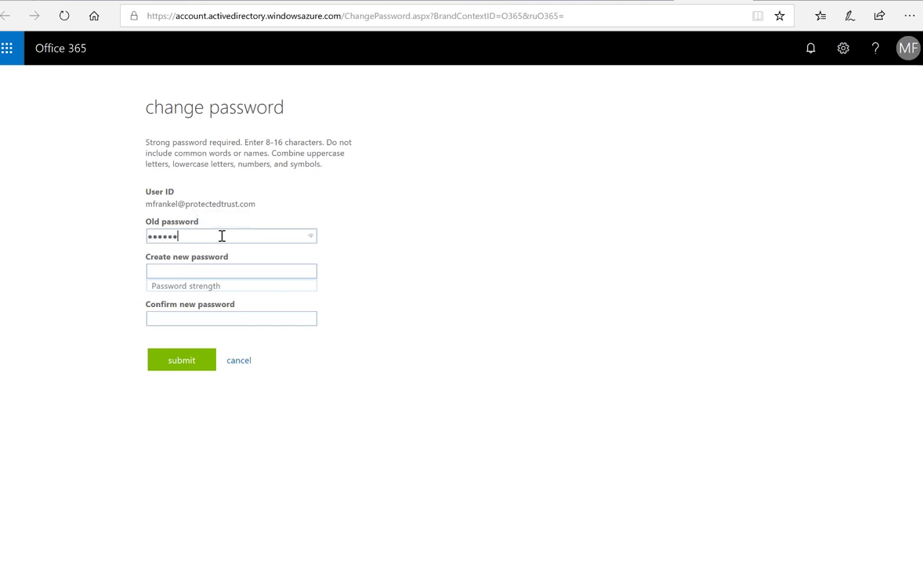
{"action": "left_click", "coordinate": [196, 271]}
{"action": "type", "text": "•••••••••"}
{"action": "left_click", "coordinate": [201, 317]}
{"action": "type", "text": "•••"}
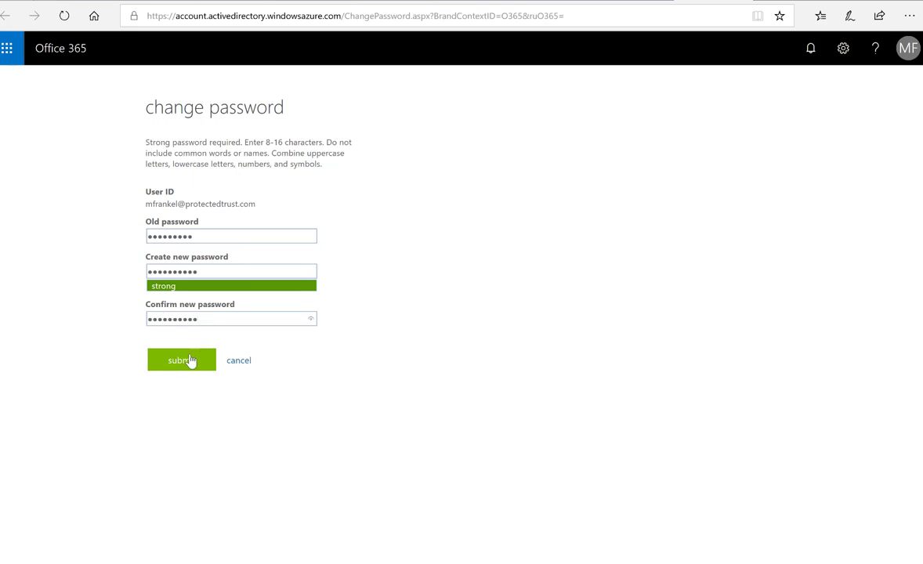